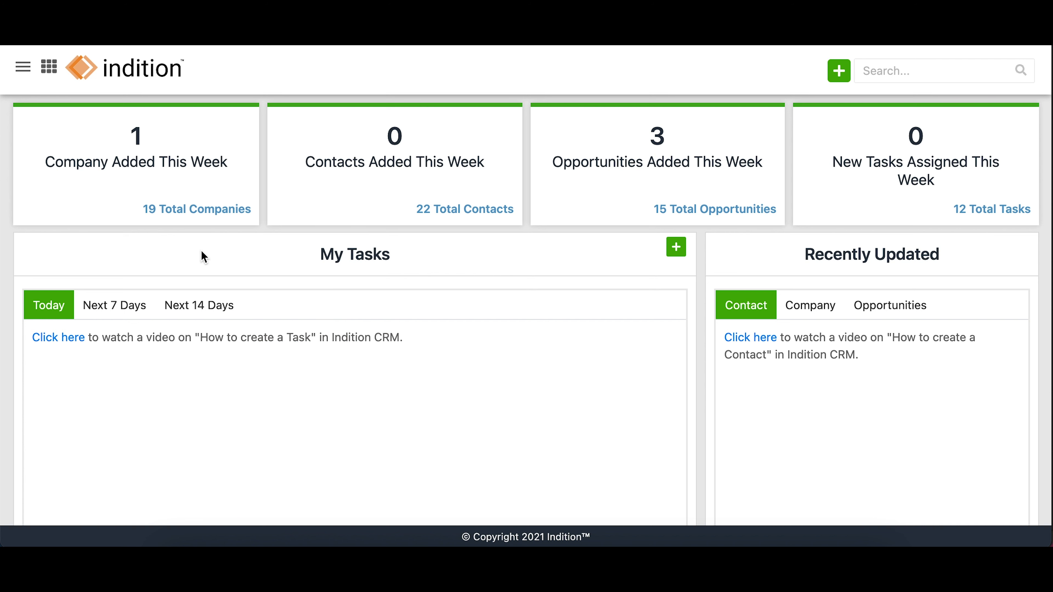
Switch the dashboard's Recently Updated panel to the Company tab.
left_click(806, 307)
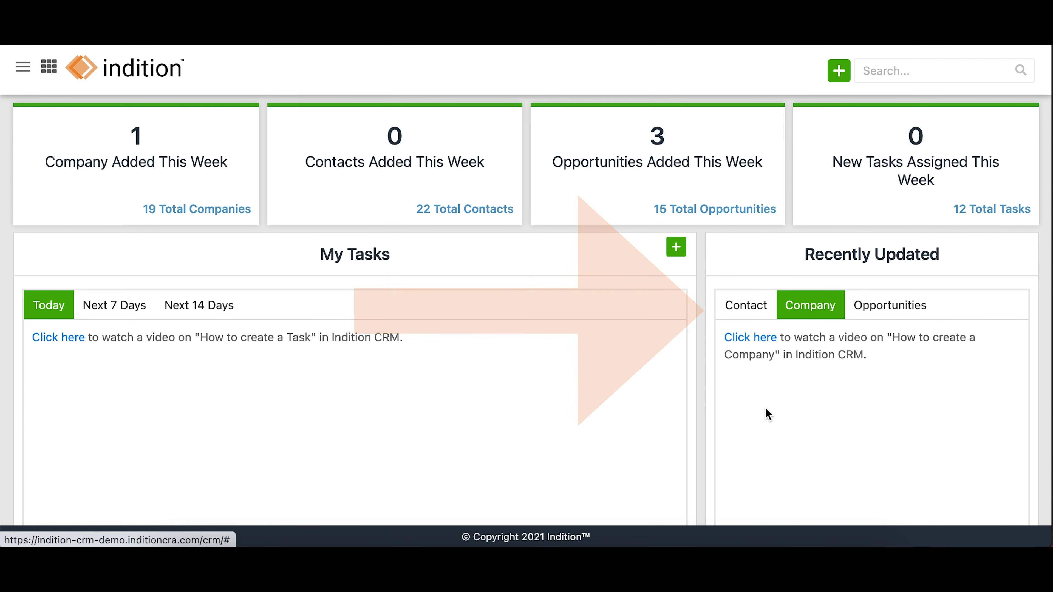
left_click(22, 67)
Go to Manage Companies and hide the sidebar so the 18-company grid fills the width.
left_click(66, 248)
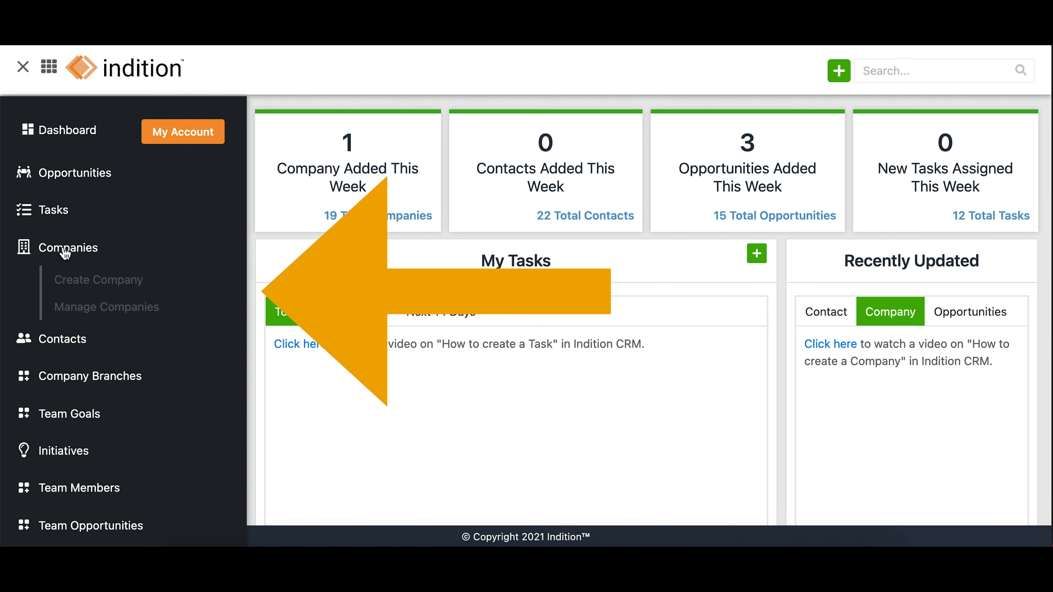
left_click(77, 318)
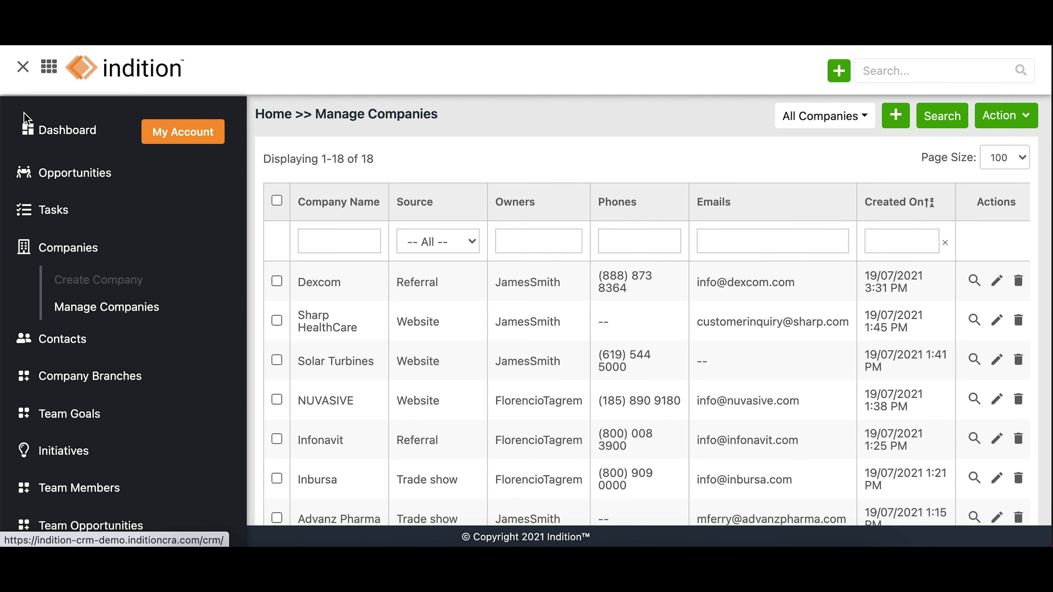
left_click(23, 67)
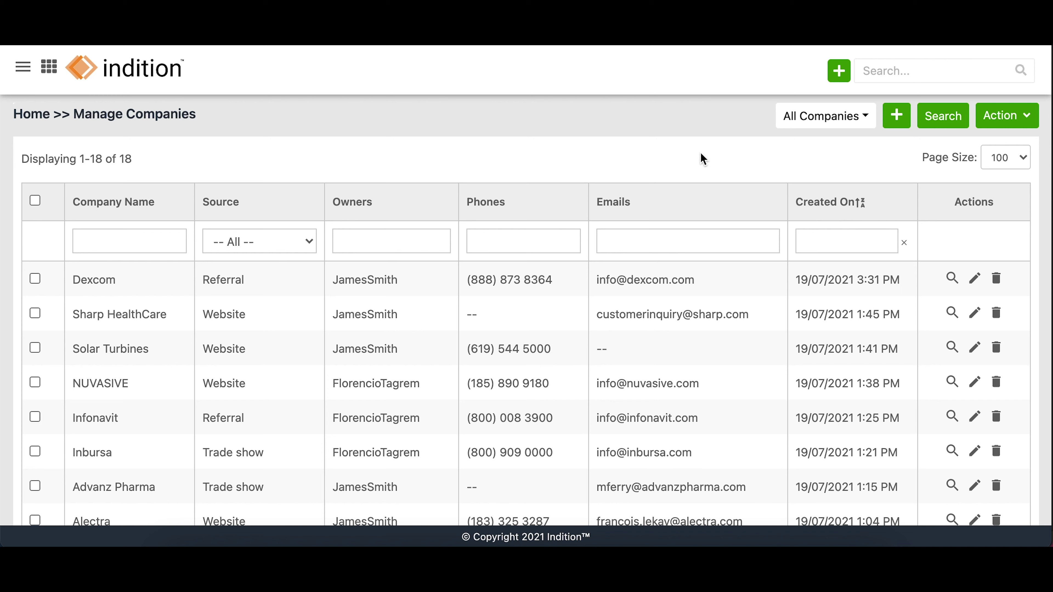
left_click(838, 81)
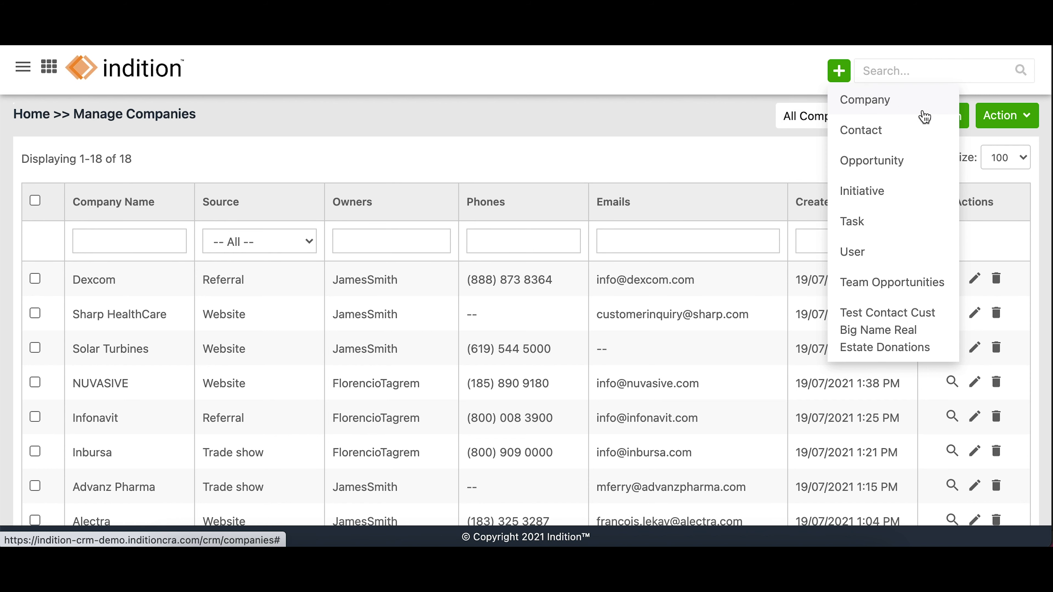
left_click(742, 116)
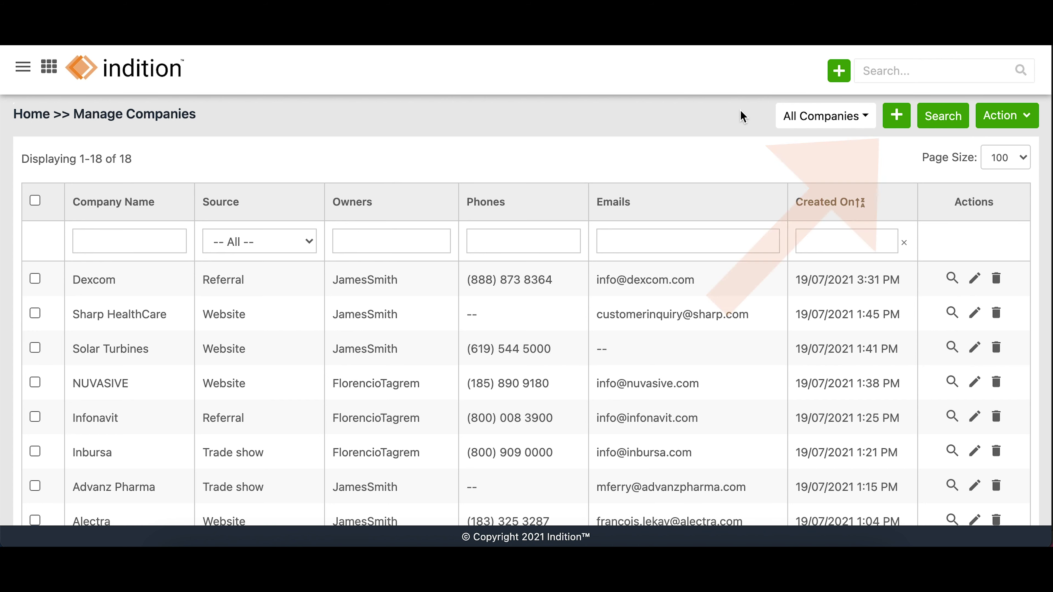
left_click(900, 124)
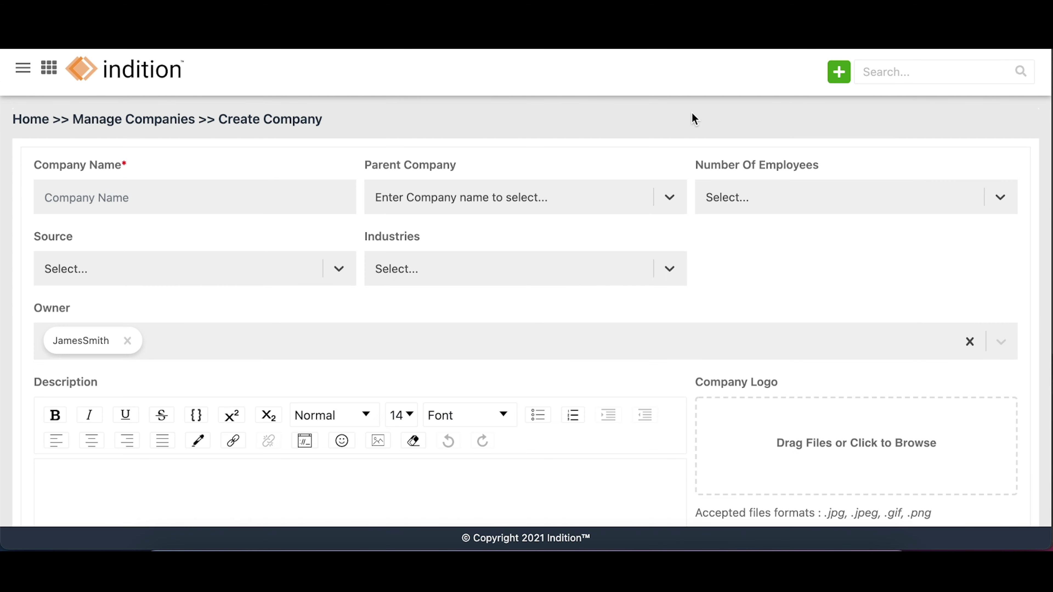
scroll(696, 120, "down", 10)
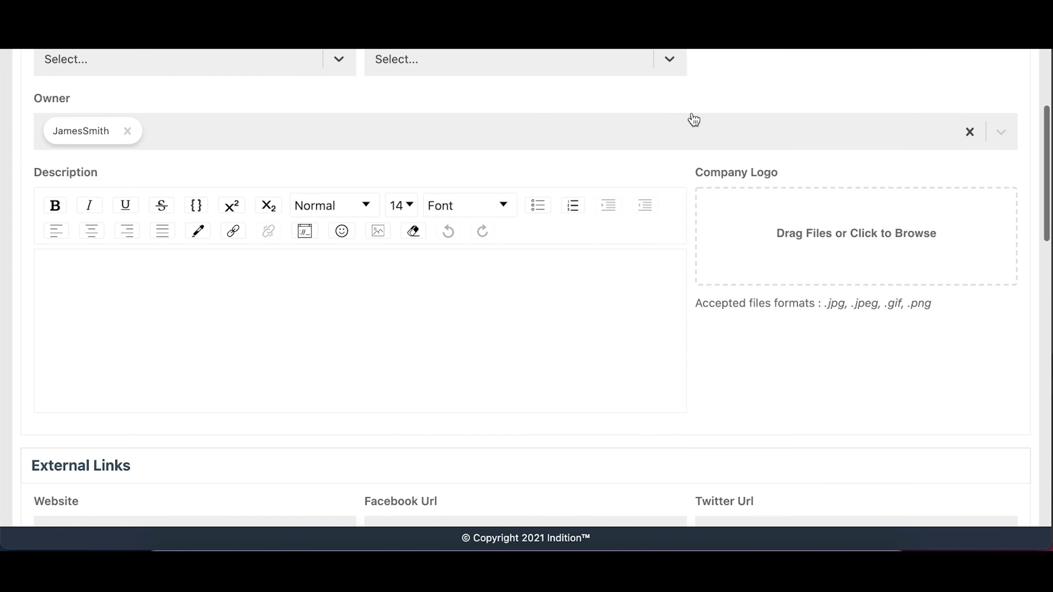
scroll(693, 119, "down", 10)
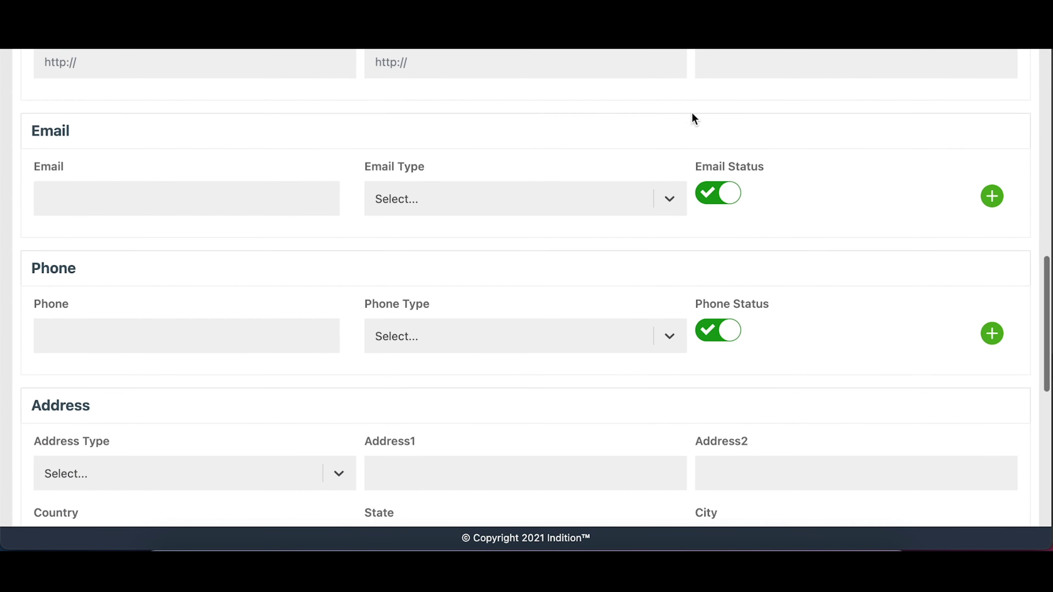
scroll(692, 113, "down", 10)
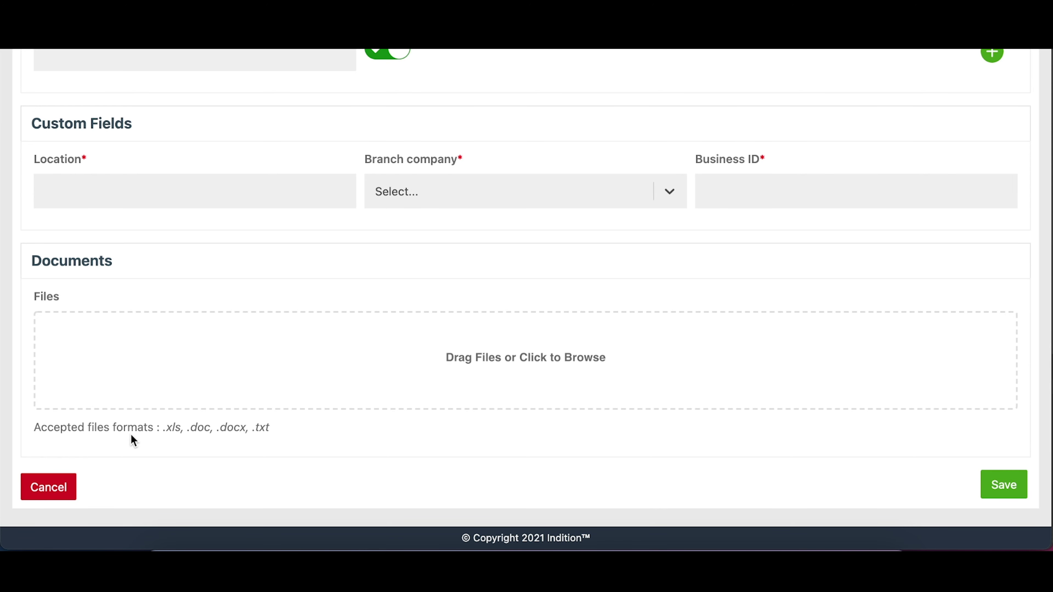
left_click(42, 489)
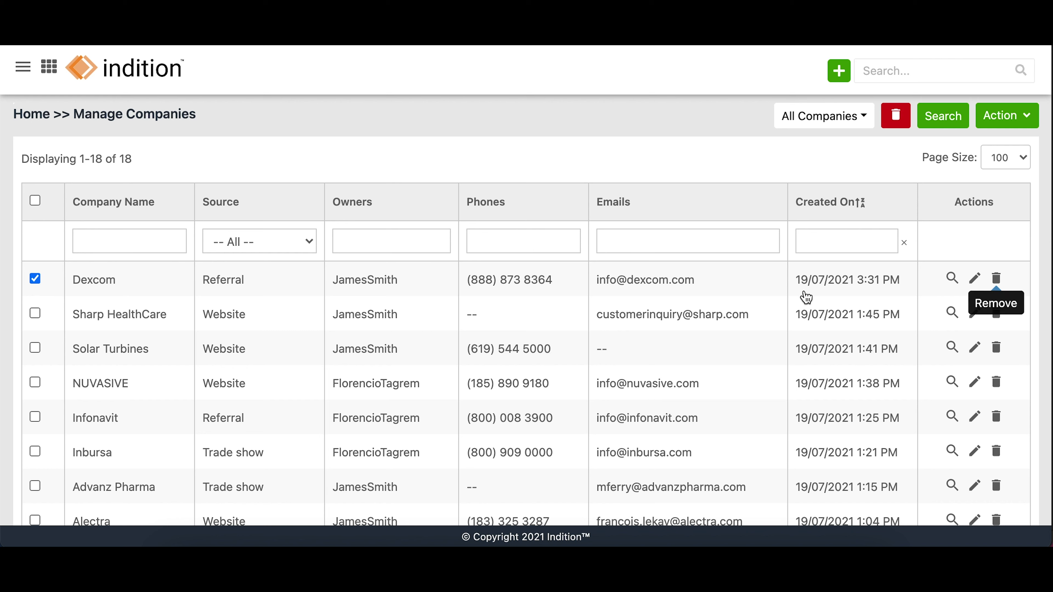
left_click(36, 281)
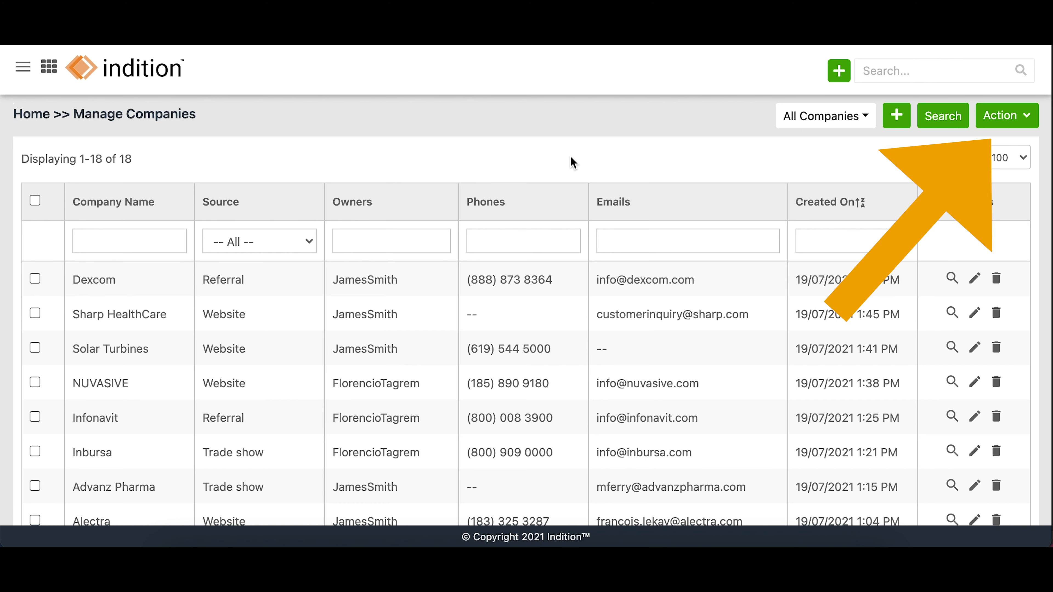
left_click(1008, 118)
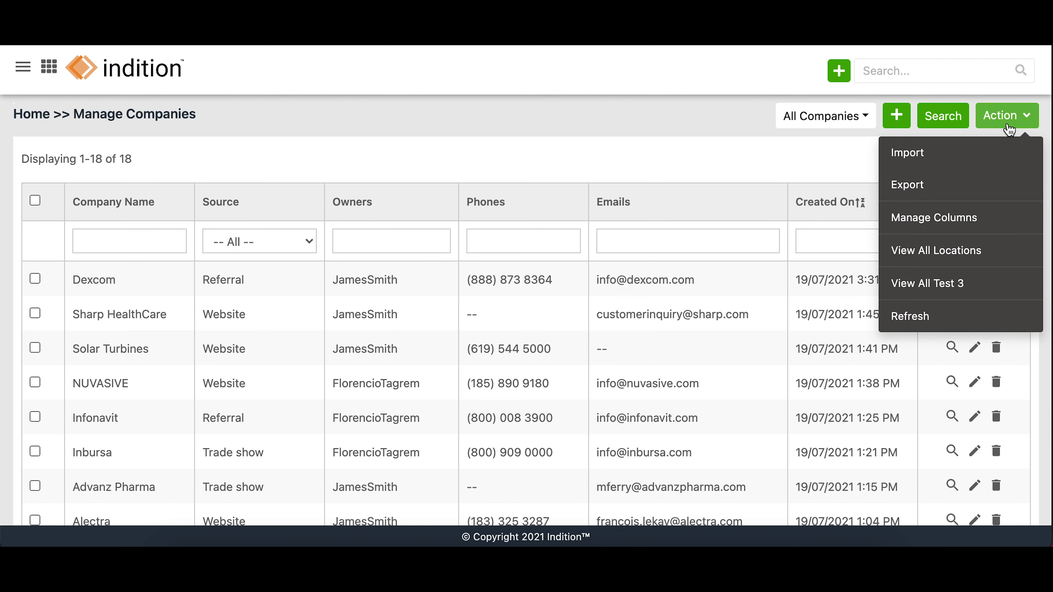
Add the Industry column right after Source in the Companies grid layout and save it.
left_click(996, 219)
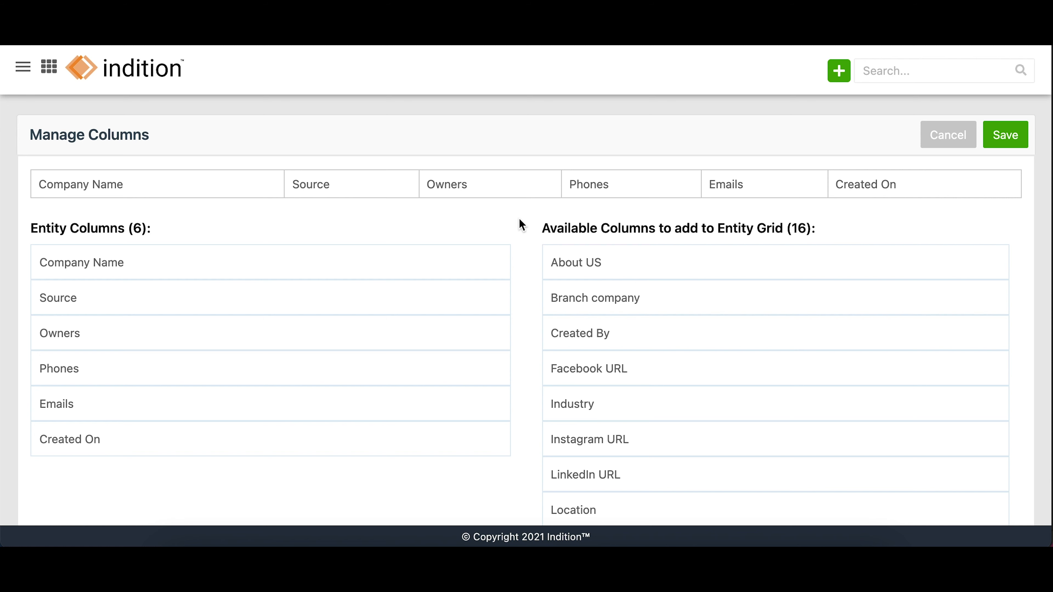
left_click_drag(562, 266, 116, 334)
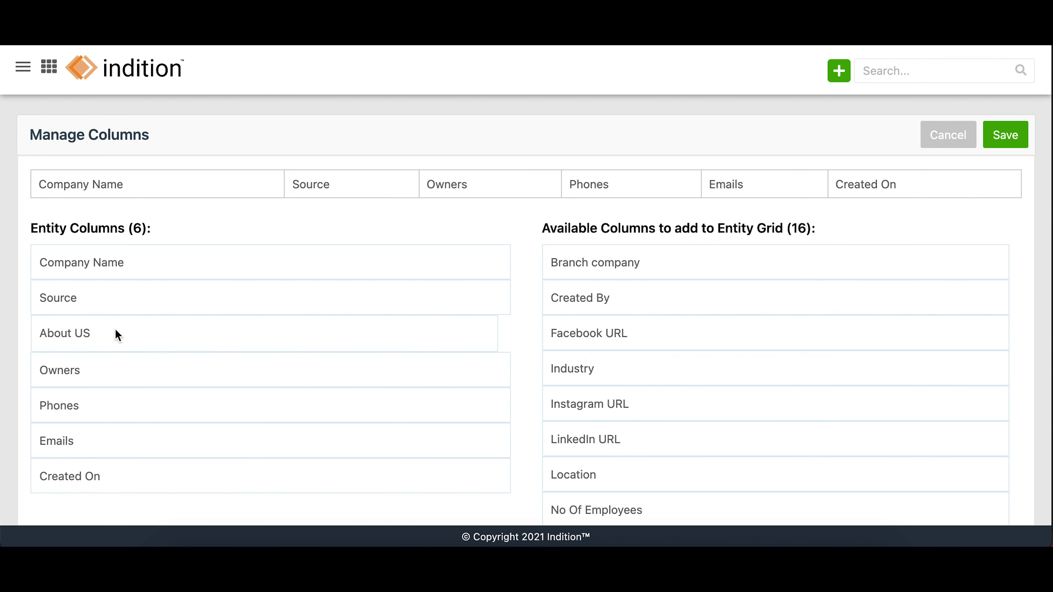
left_click_drag(589, 363, 37, 373)
left_click_drag(84, 337, 598, 267)
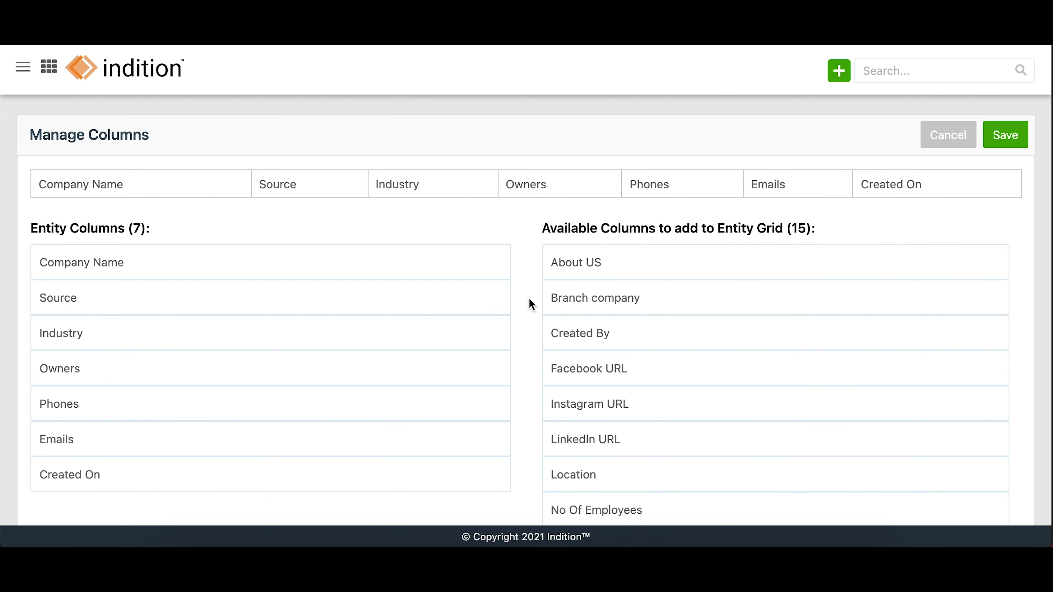
left_click(1007, 141)
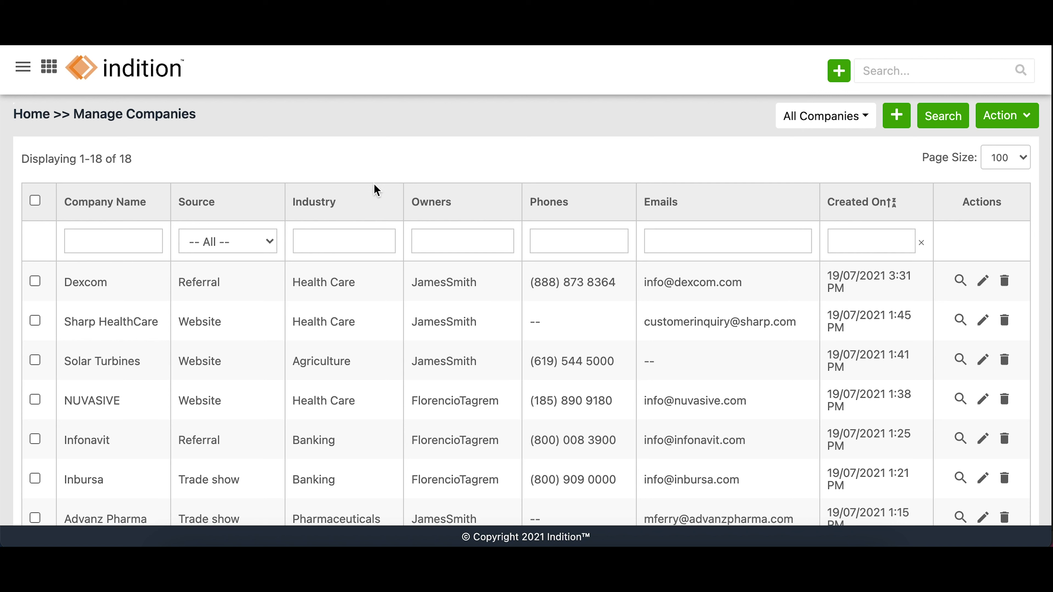
left_click_drag(346, 203, 296, 207)
left_click(373, 162)
left_click(866, 118)
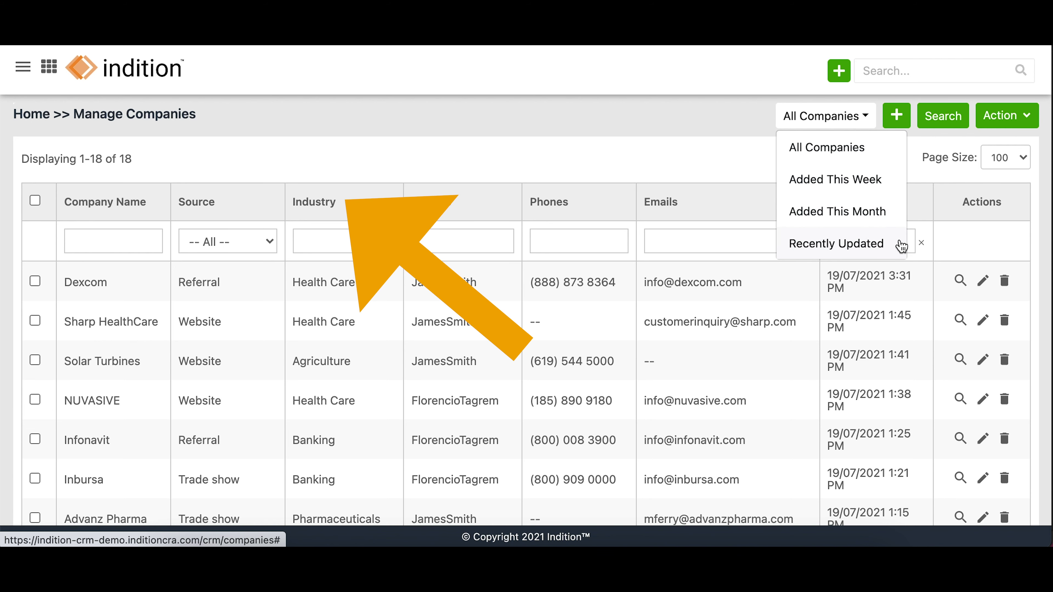
left_click(724, 147)
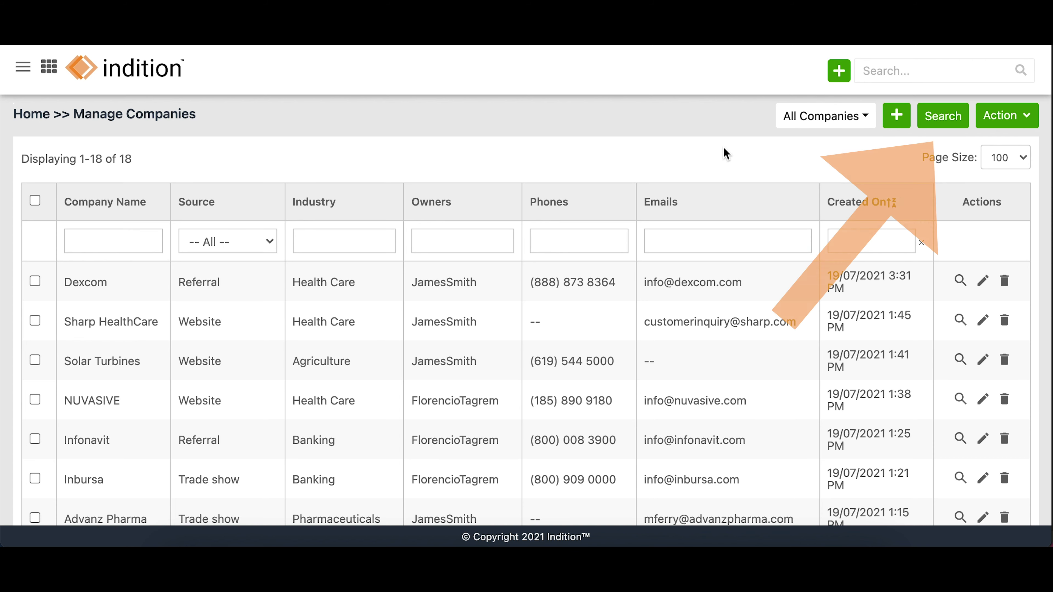
left_click(938, 124)
scroll(685, 401, "down", 1)
scroll(682, 405, "down", 5)
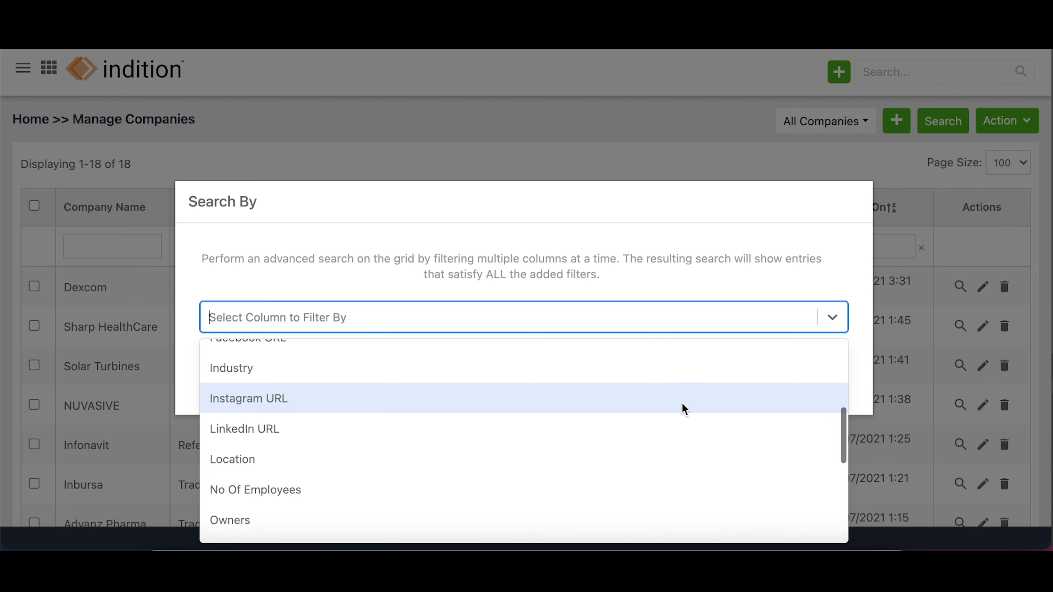
left_click(682, 385)
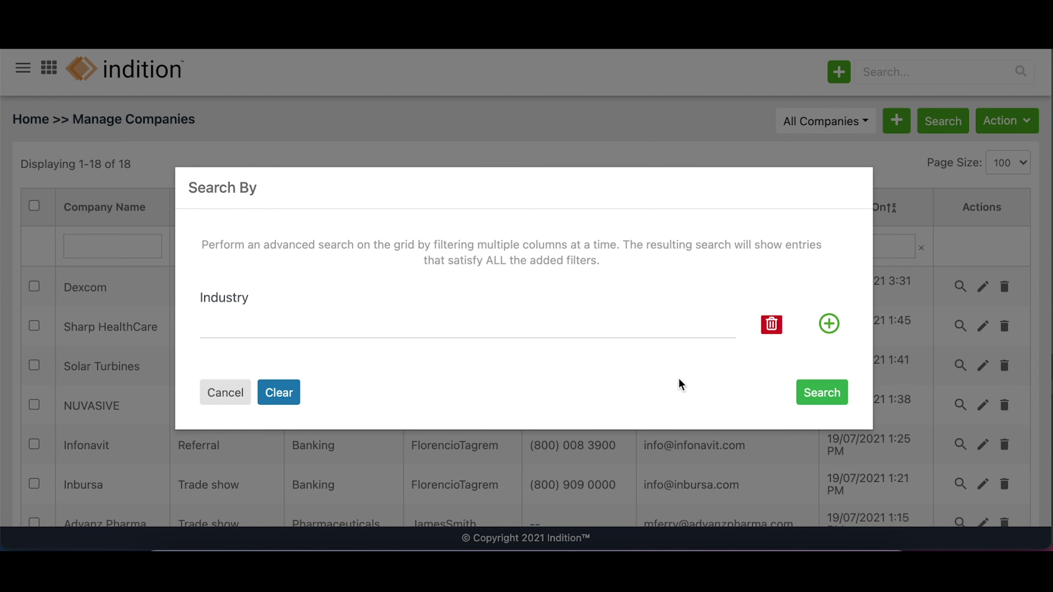
type("Health Care")
left_click(824, 393)
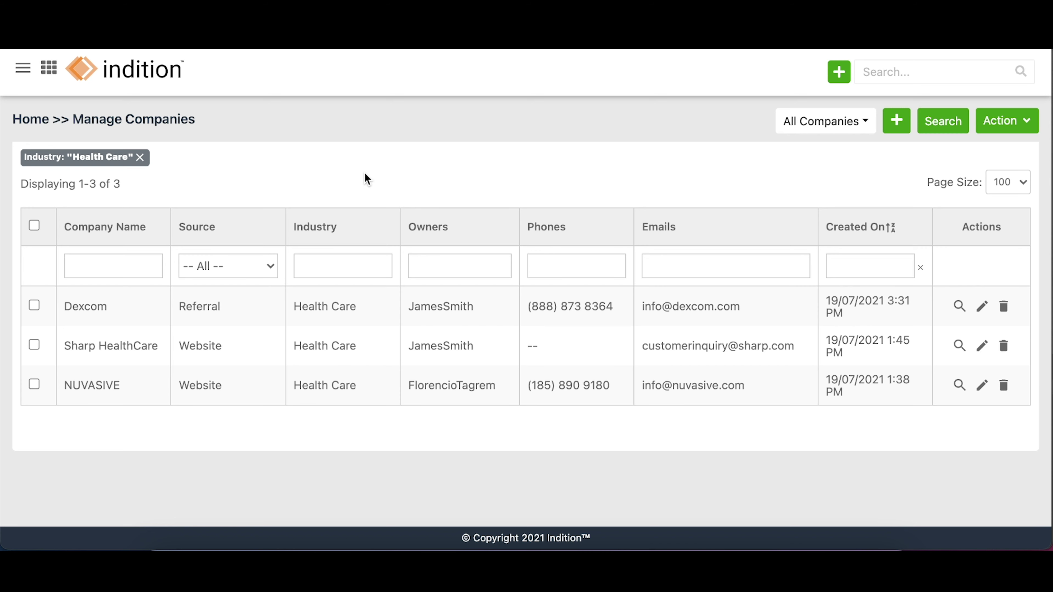
left_click(145, 162)
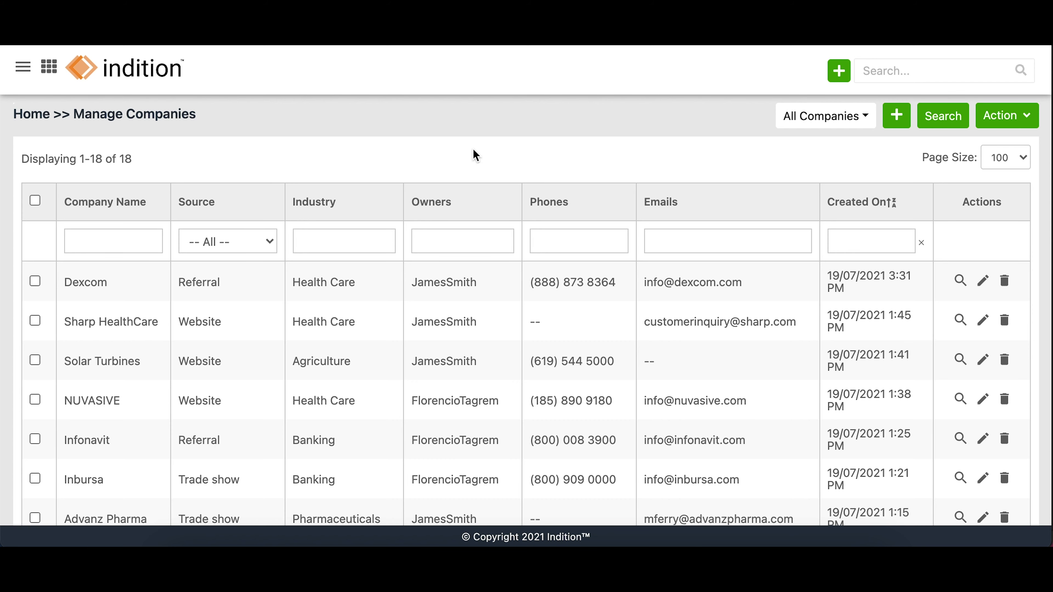
left_click(943, 116)
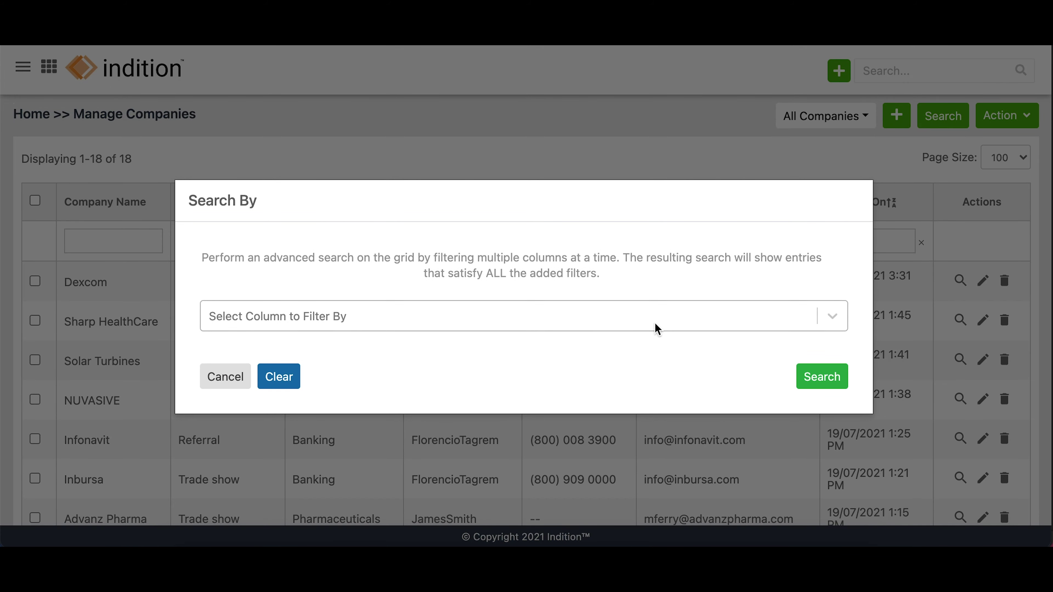
left_click(829, 317)
scroll(410, 454, "down", 3)
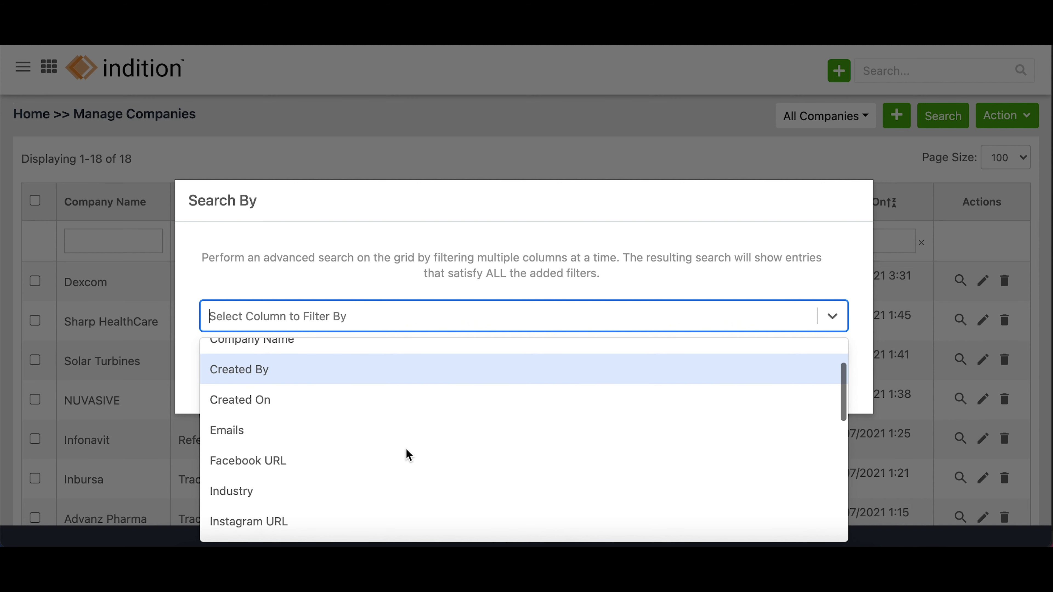
left_click(328, 453)
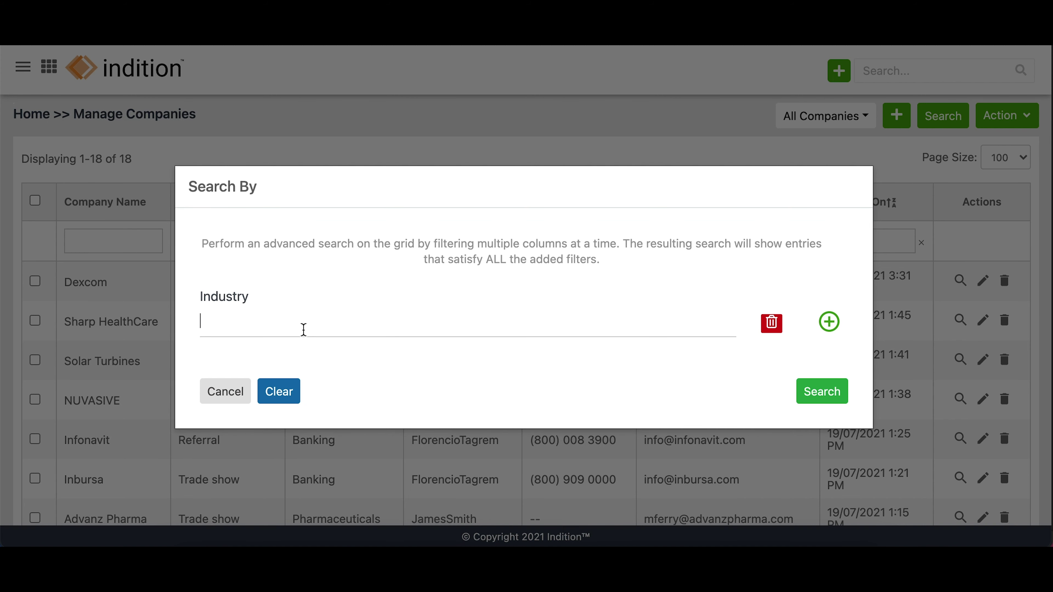
type("Health Care")
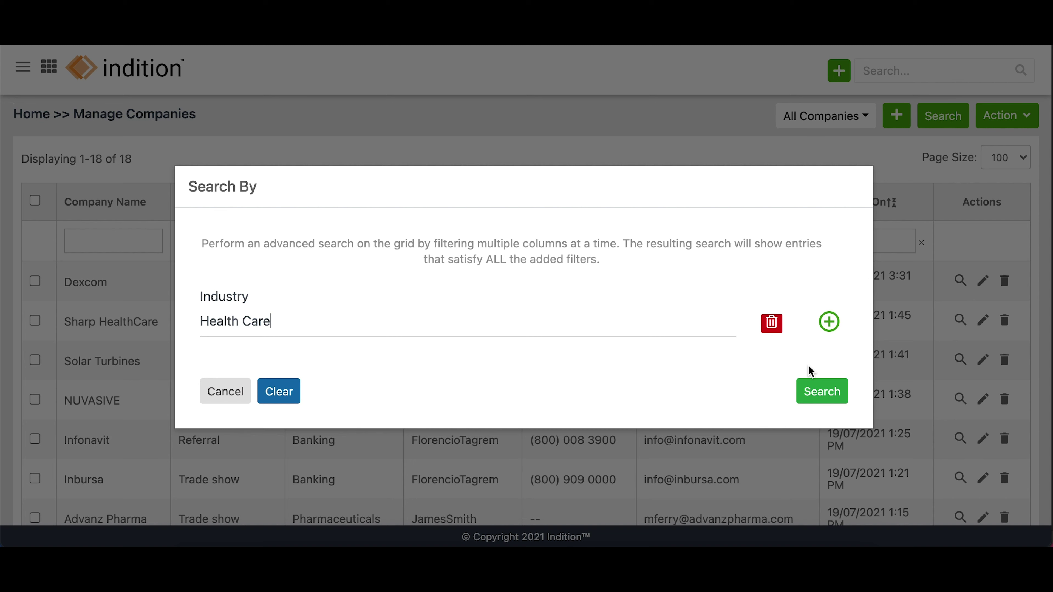
left_click(830, 322)
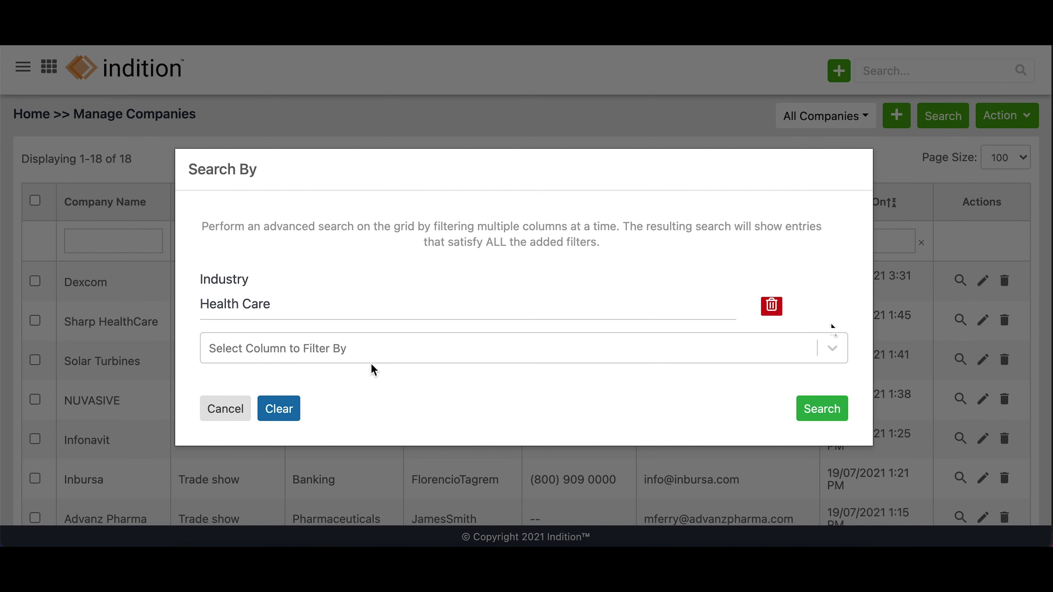
left_click(364, 354)
scroll(350, 434, "down", 5)
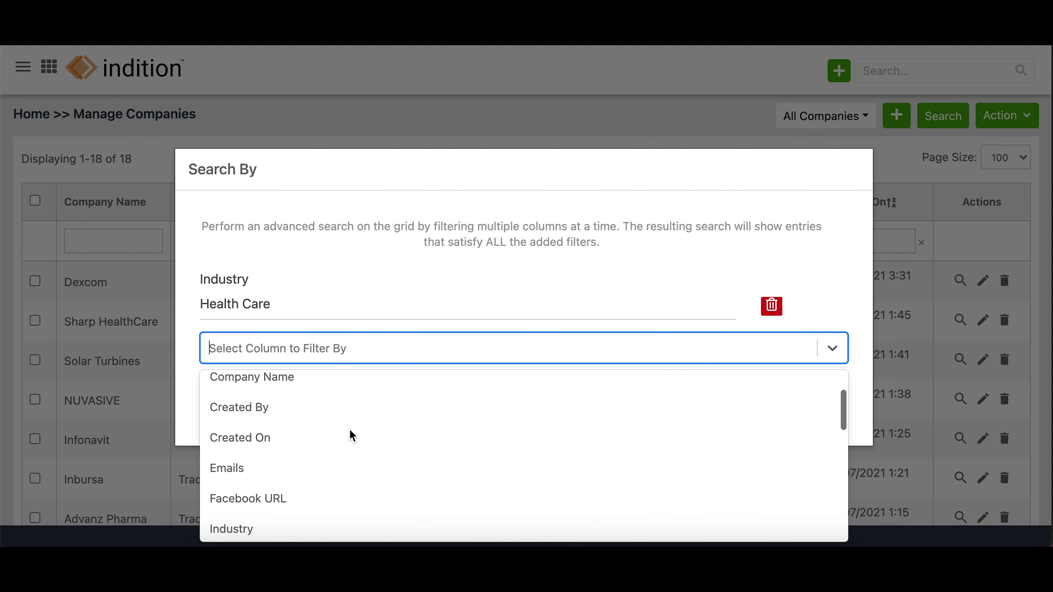
left_click(322, 463)
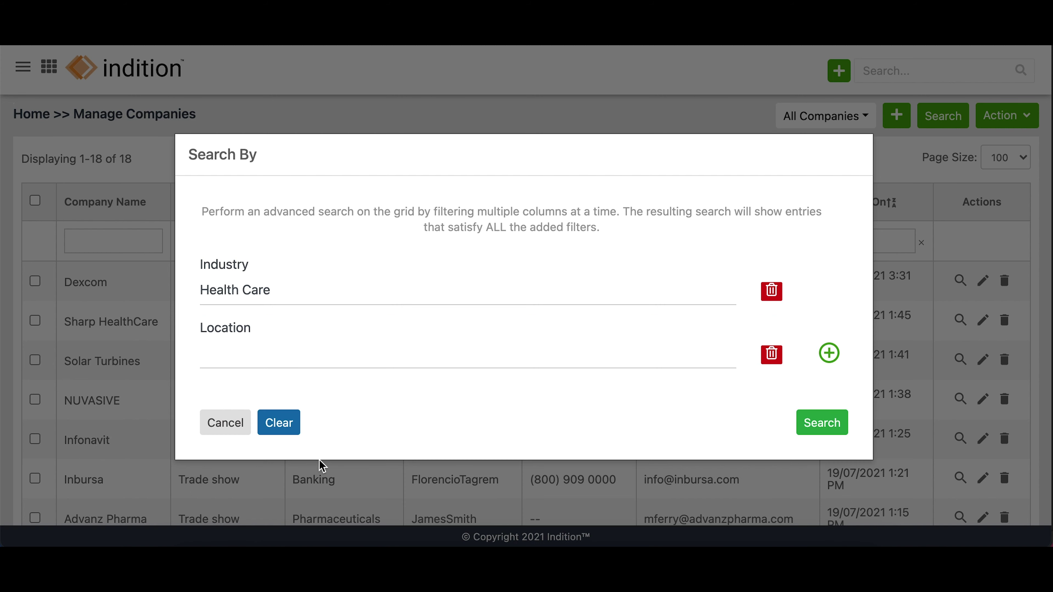
left_click(394, 364)
type("California")
left_click(772, 291)
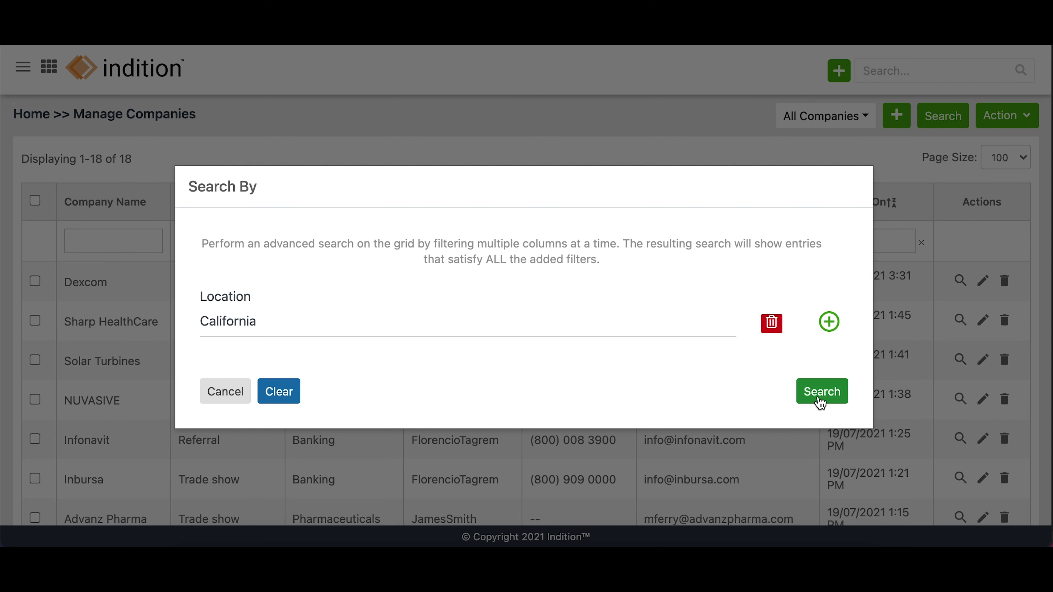
left_click(220, 394)
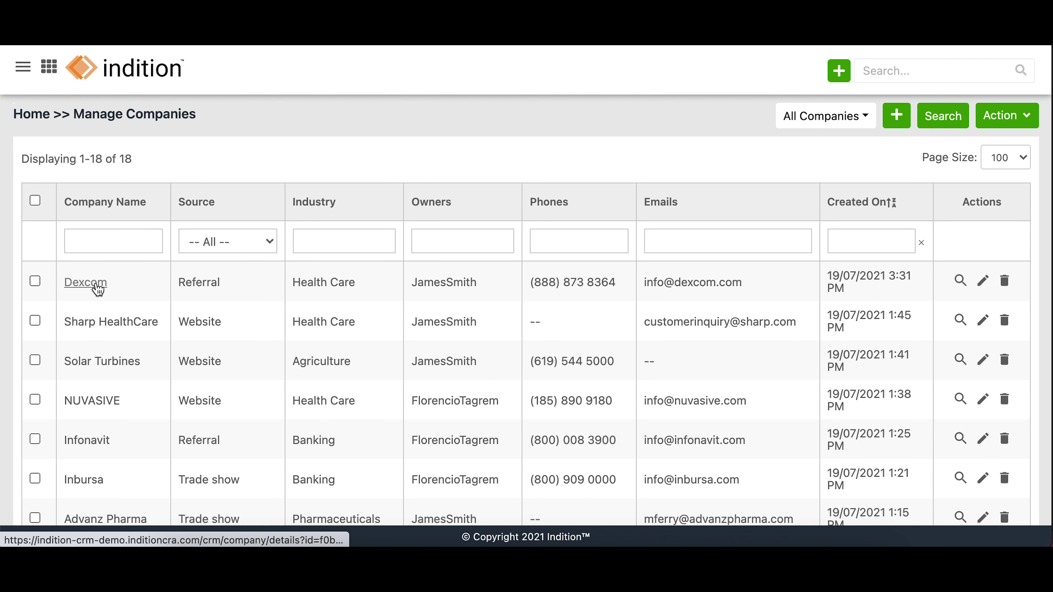
left_click(960, 282)
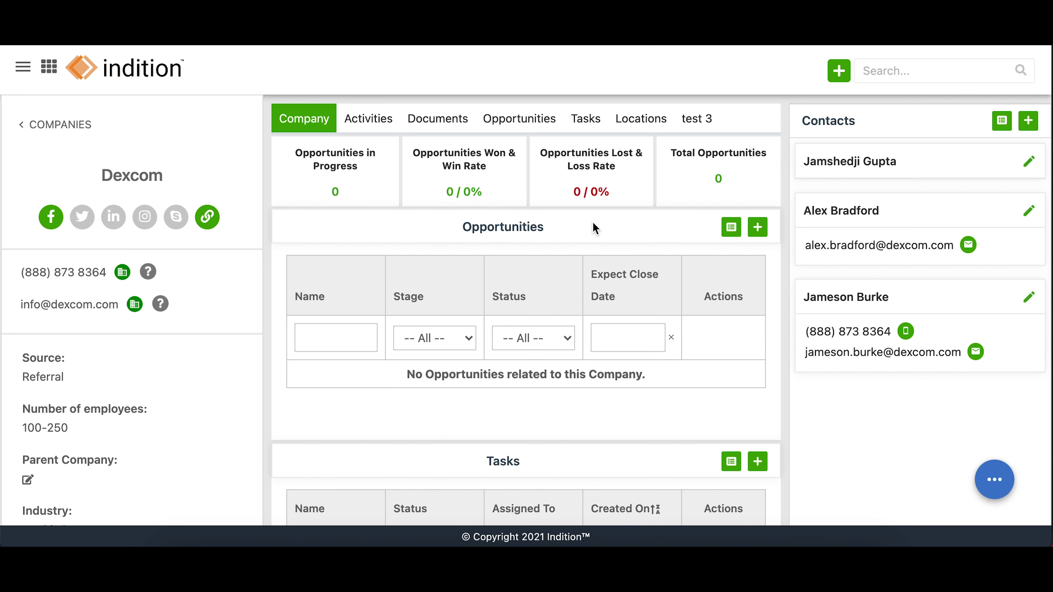
left_click(42, 131)
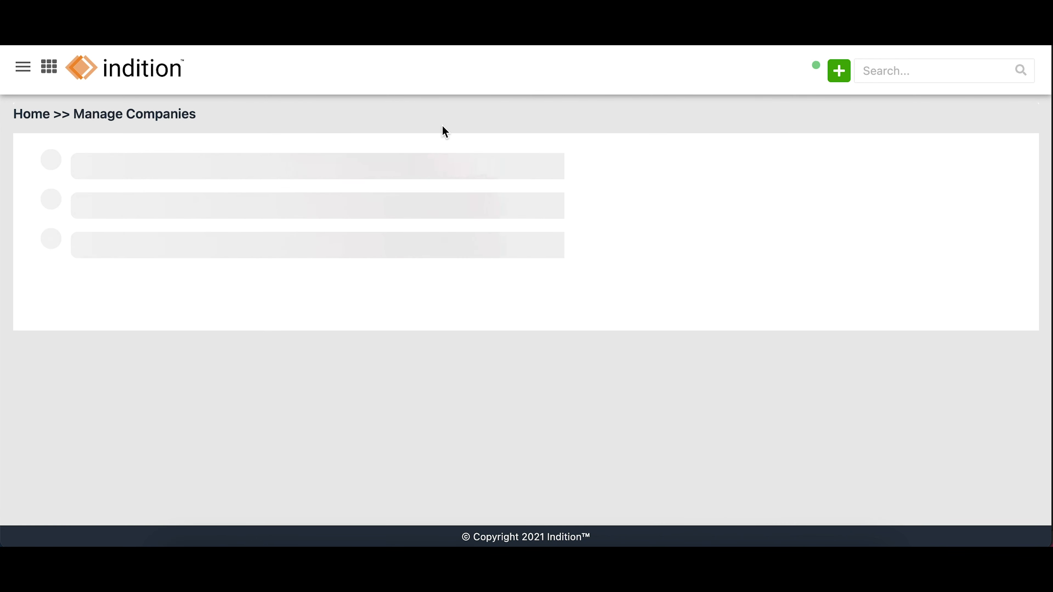